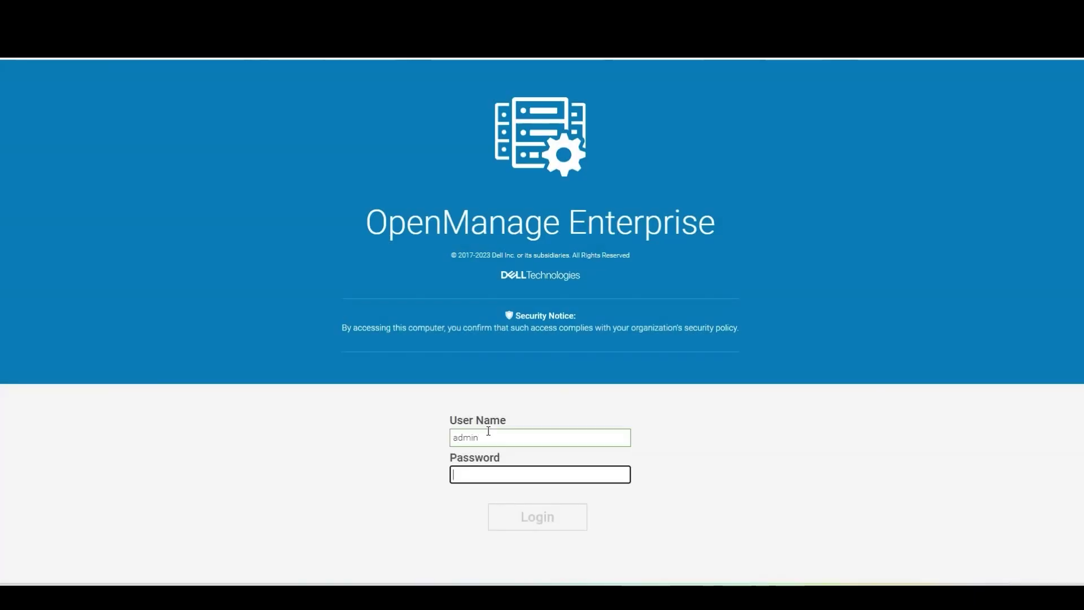
- Log in and set up a new OME 4.0 appliance with internal iDRAC credential management enabled
{"action": "type", "text": "password"}
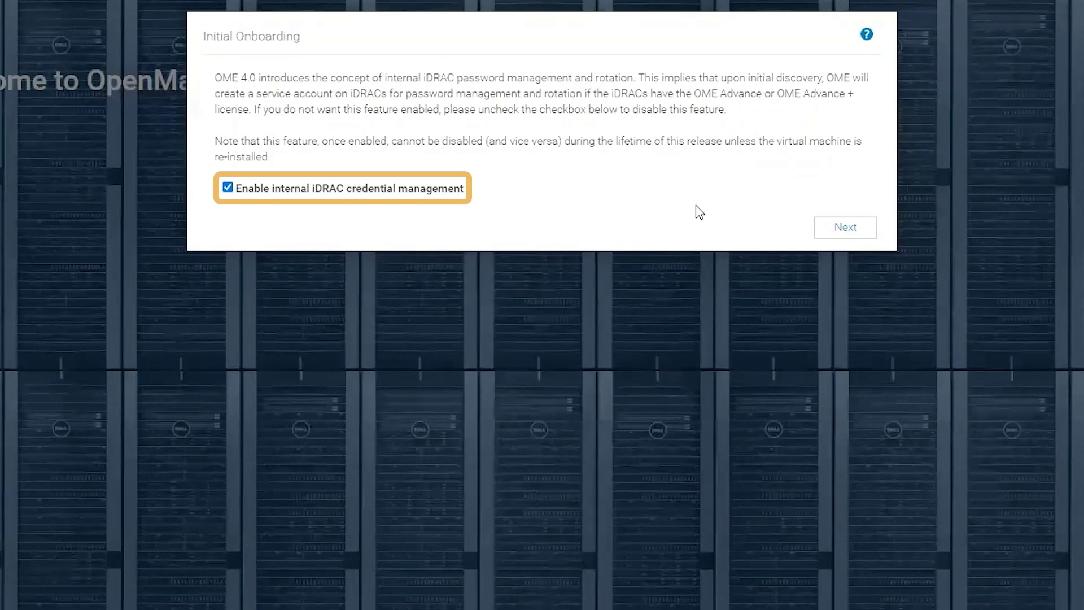
{"action": "left_click", "coordinate": [853, 233]}
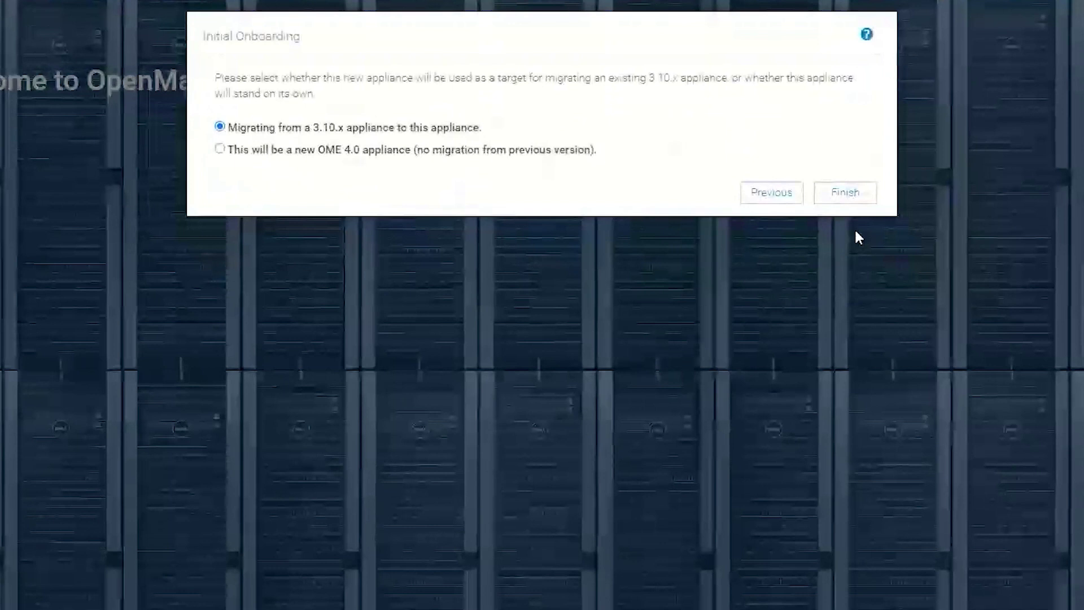
{"action": "left_click", "coordinate": [221, 150]}
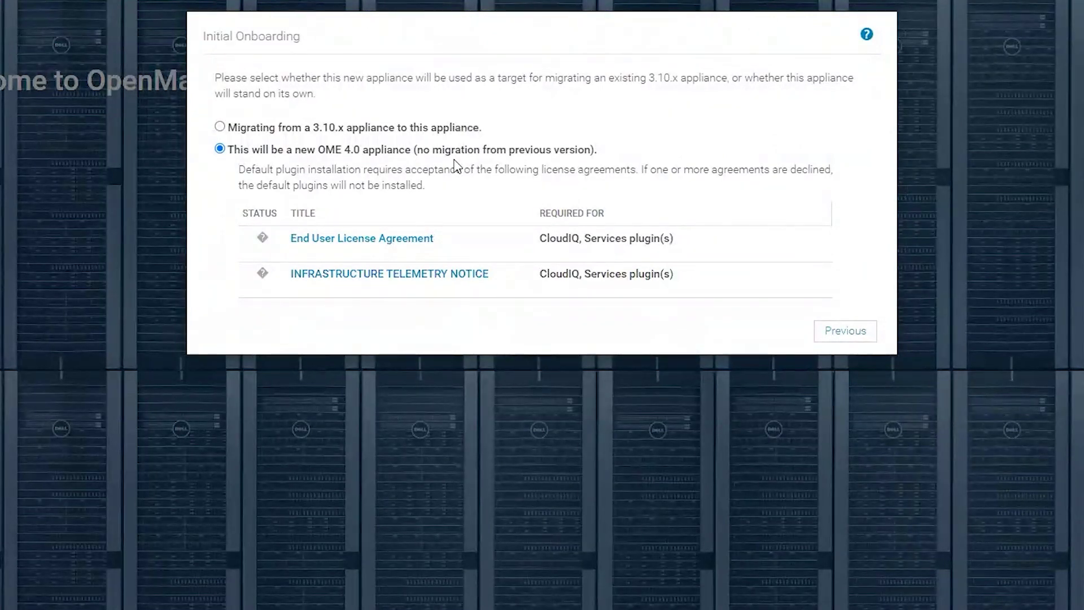
- Accept the End User License Agreement and the infrastructure telemetry notice
{"action": "left_click", "coordinate": [358, 240]}
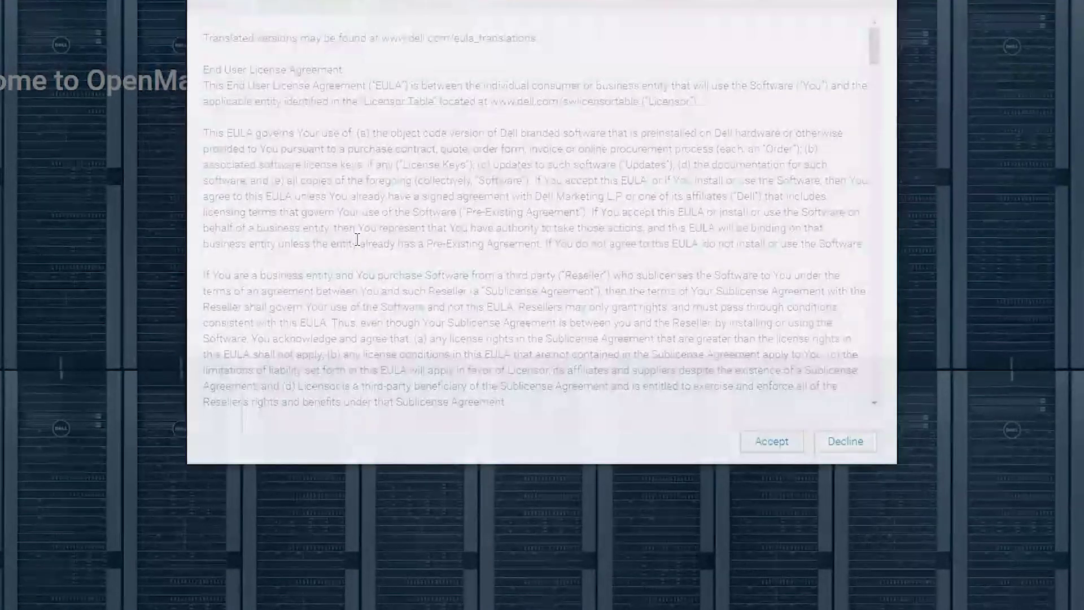
{"action": "scroll", "coordinate": [850, 320], "scroll_direction": "down", "scroll_amount": 20}
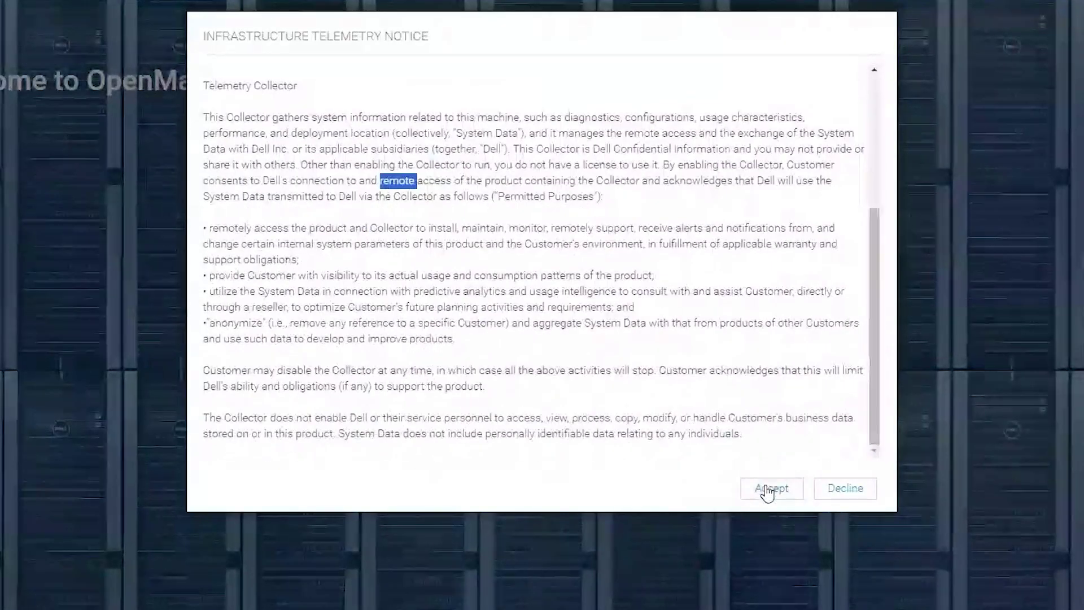
{"action": "left_click", "coordinate": [765, 489]}
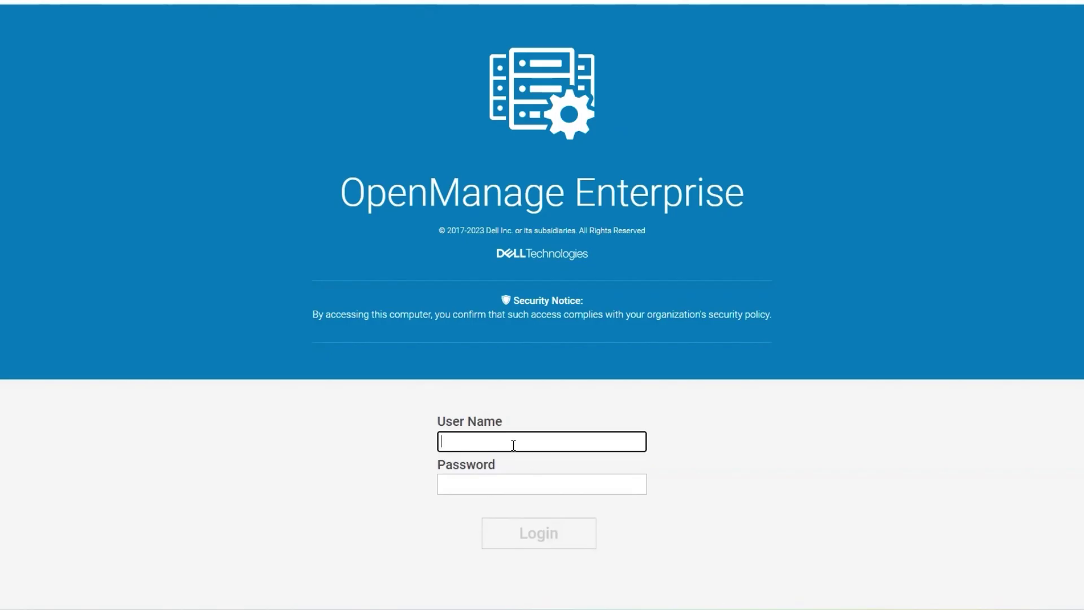
- Sign in as admin with the account password
{"action": "type", "text": "admin"}
{"action": "key", "text": "Tab"}
{"action": "type", "text": "********"}
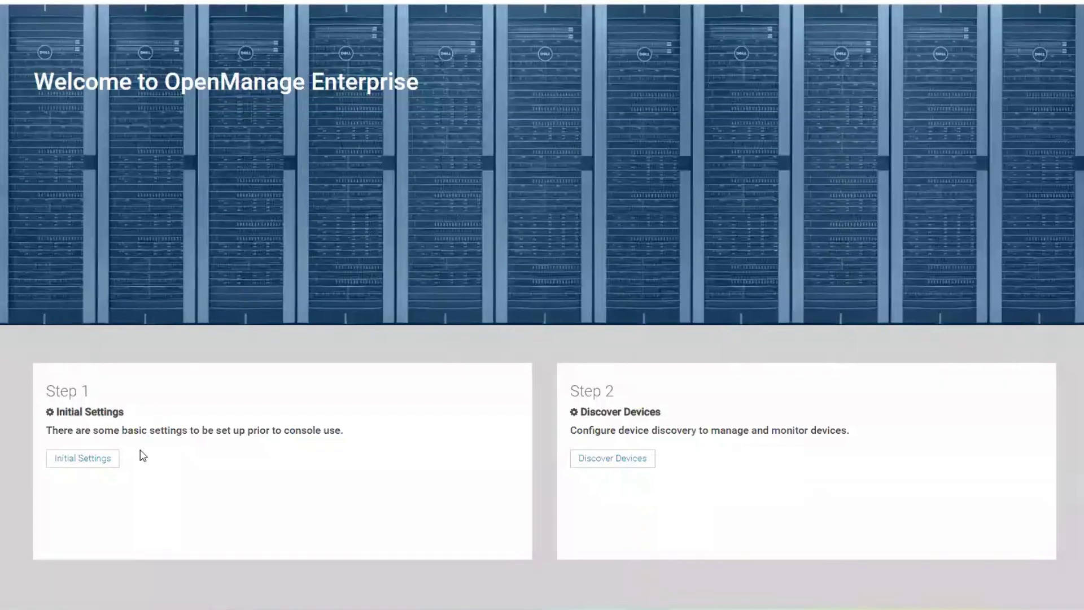
- Finish Initial Settings without changes and bring up the Create Discovery Job dialog
{"action": "left_click", "coordinate": [101, 458]}
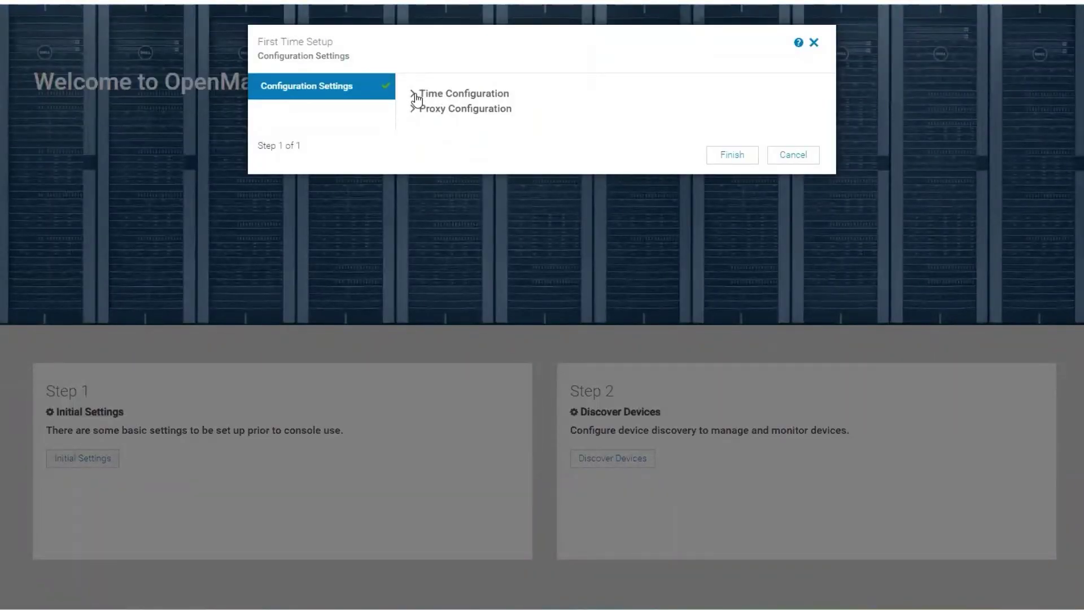
{"action": "left_click", "coordinate": [733, 157]}
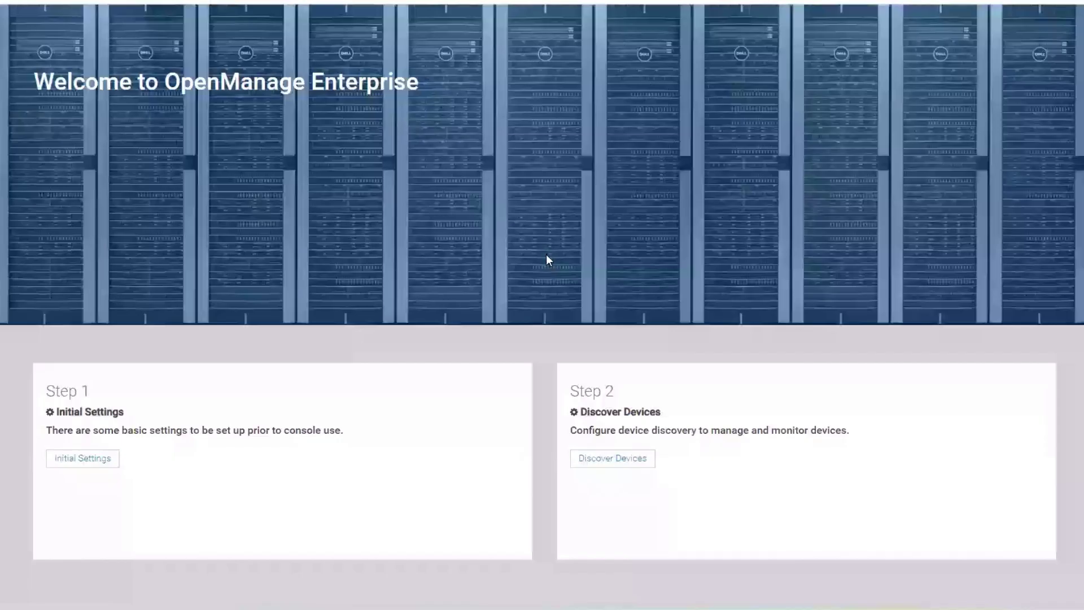
{"action": "left_click", "coordinate": [609, 459]}
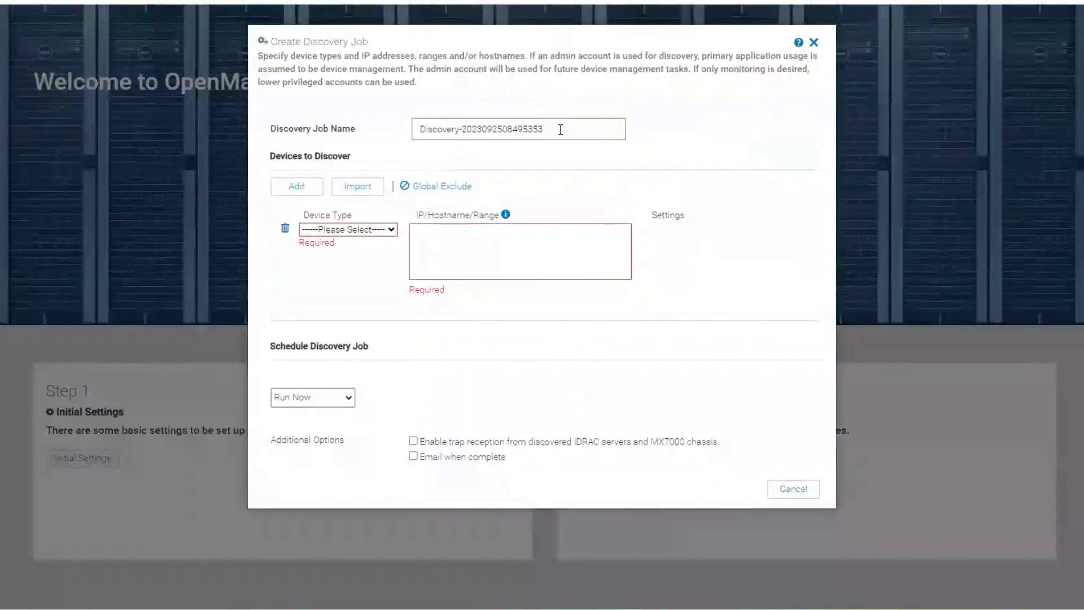
- Name the discovery job 'sysman' and target Server 100.92.20.65 through Dell iDRAC
{"action": "triple_click", "coordinate": [507, 129]}
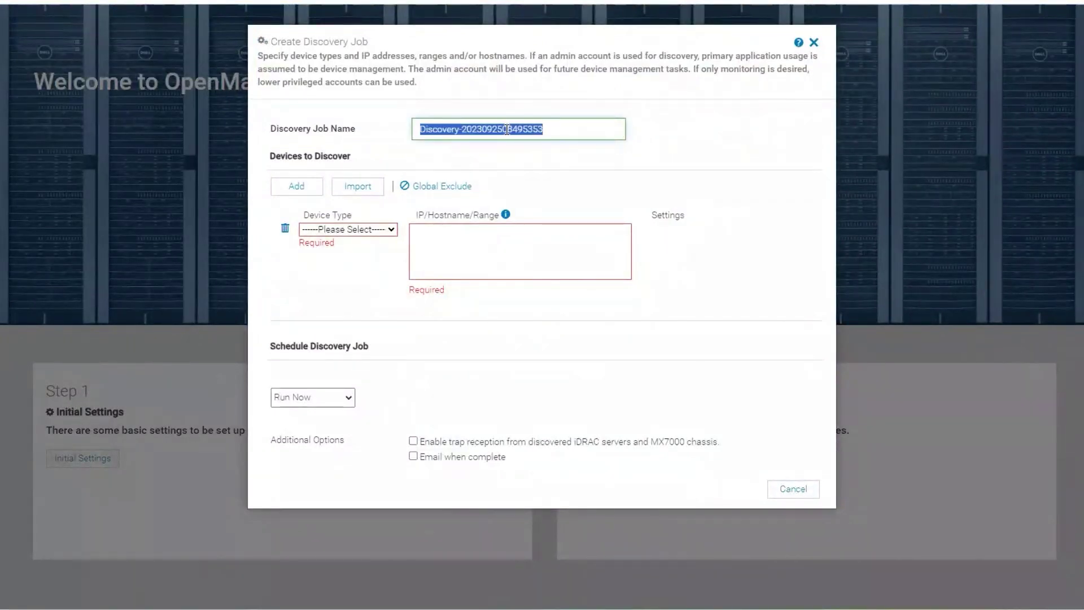
{"action": "type", "text": "sysman"}
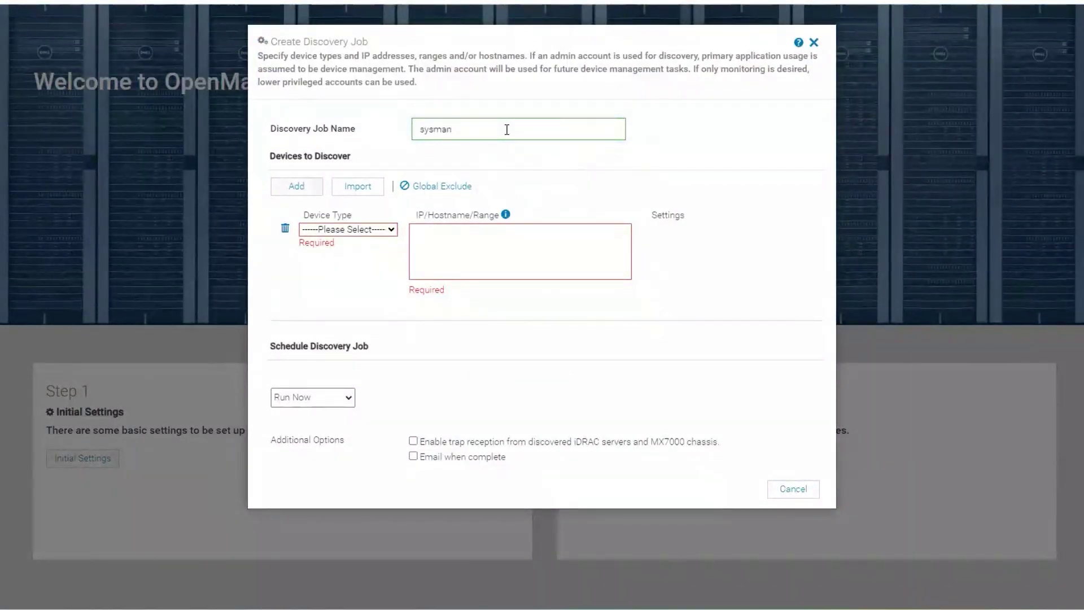
{"action": "left_click", "coordinate": [380, 230]}
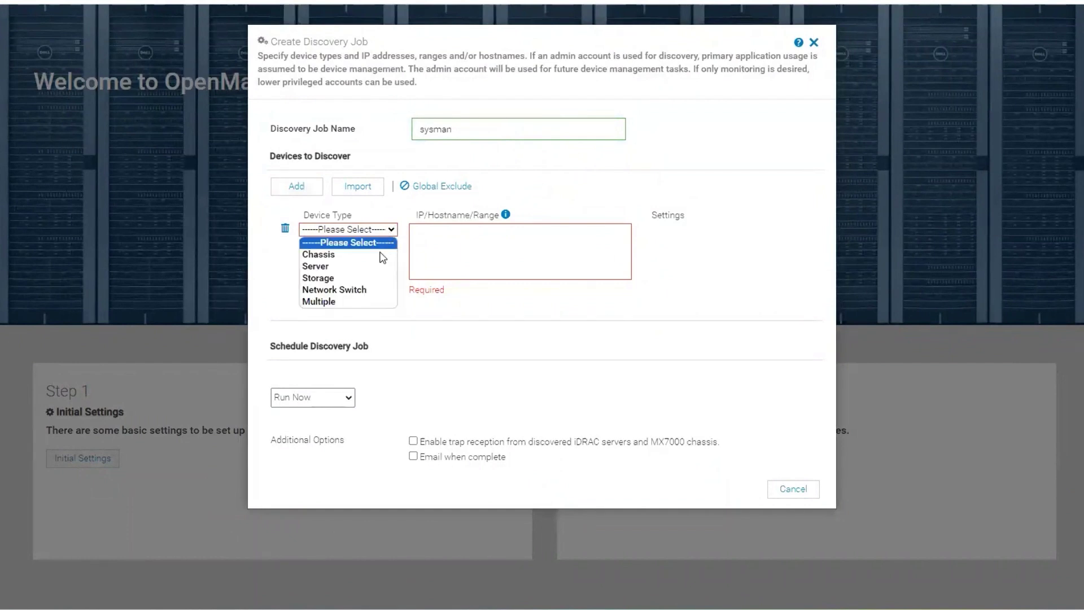
{"action": "left_click", "coordinate": [353, 264]}
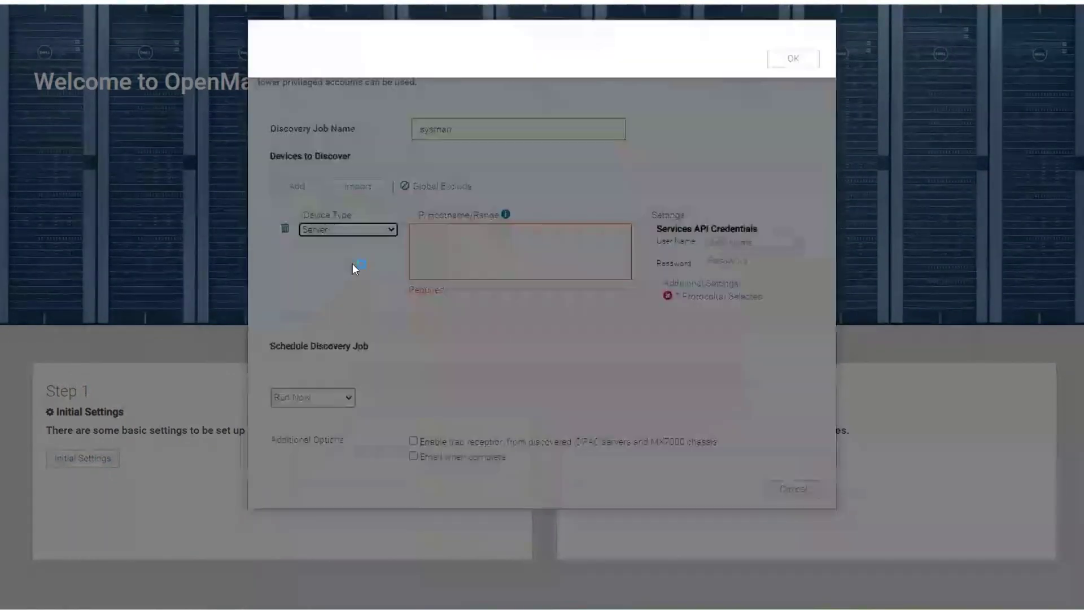
{"action": "left_click", "coordinate": [793, 277]}
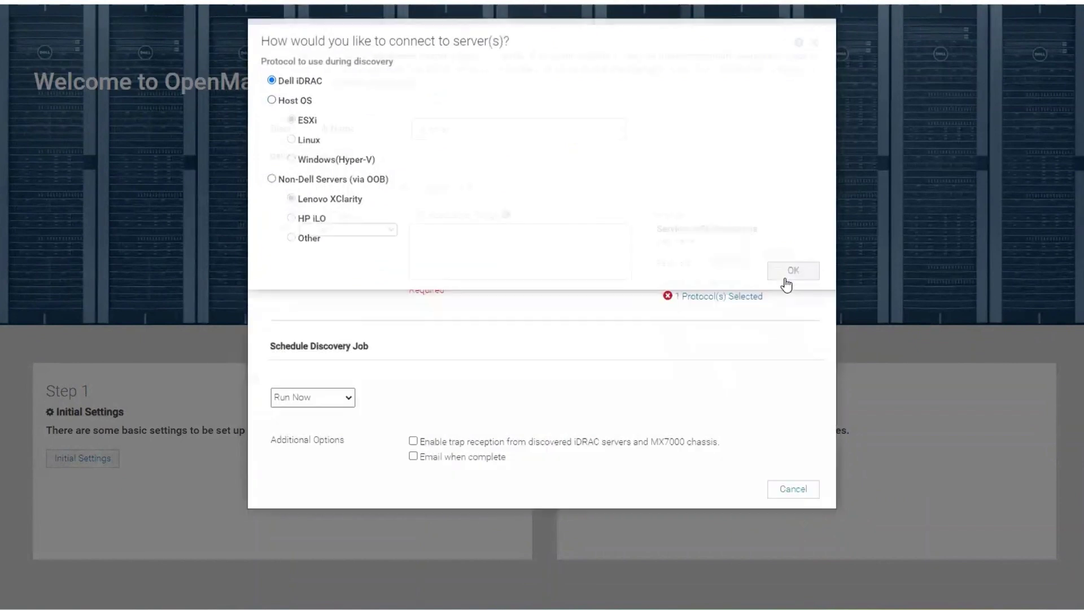
{"action": "left_click", "coordinate": [485, 245]}
{"action": "type", "text": "10"}
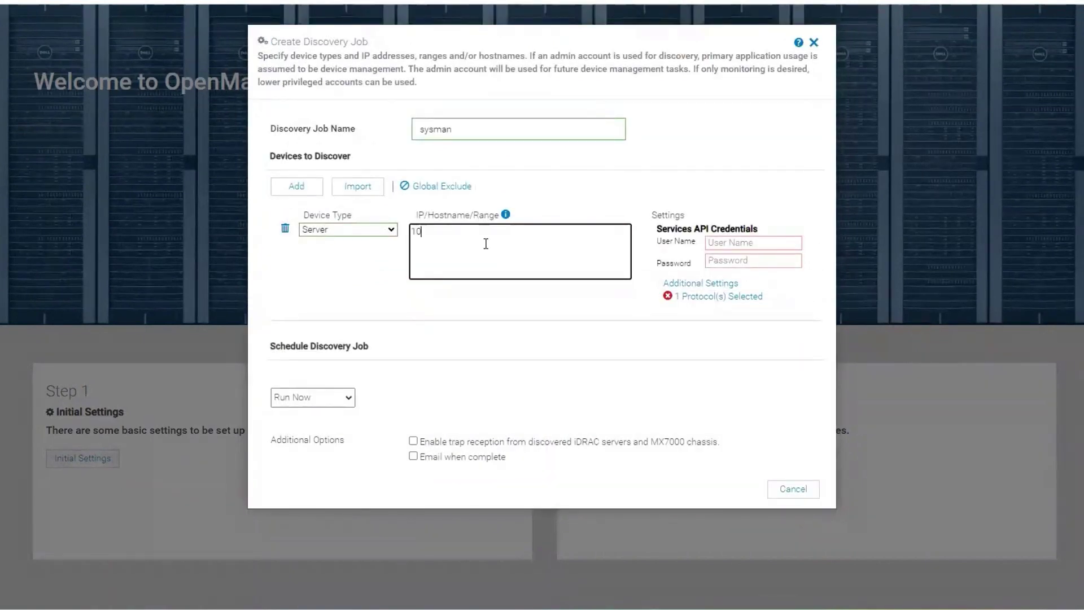
{"action": "type", "text": "0.92.20.65"}
- Enter user name root and its password, enable trap reception with community string, and run the job
{"action": "left_click", "coordinate": [741, 243]}
{"action": "type", "text": "root"}
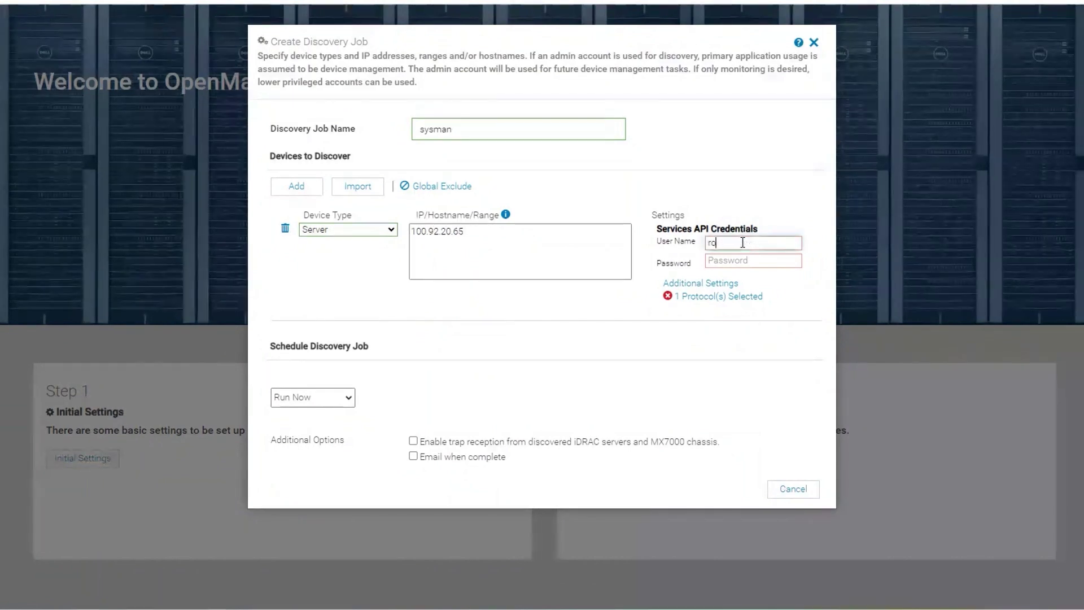
{"action": "key", "text": "Tab"}
{"action": "type", "text": "calvin"}
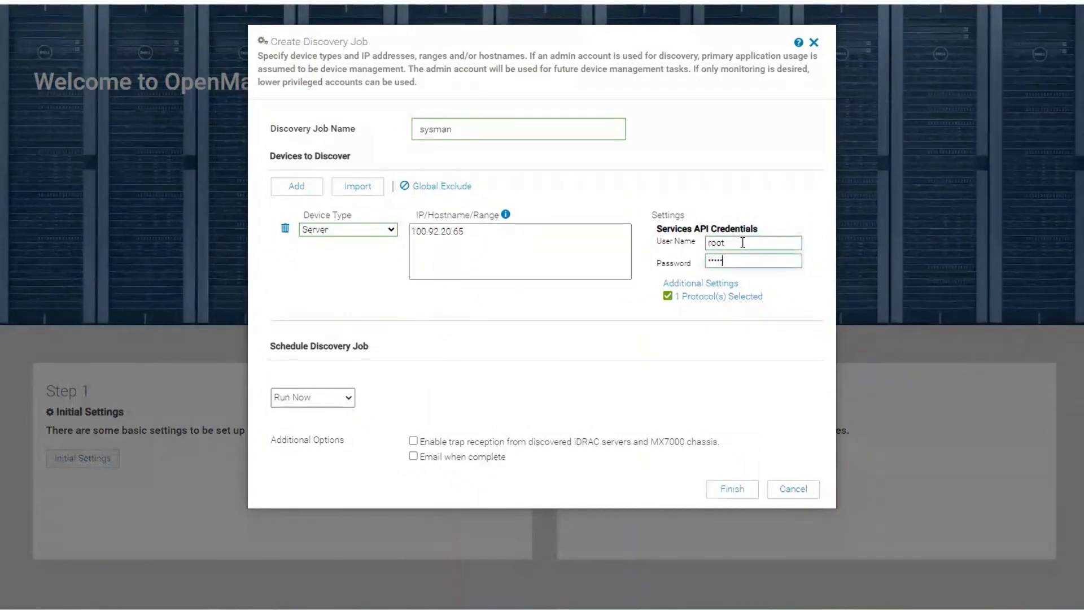
{"action": "left_click", "coordinate": [412, 443]}
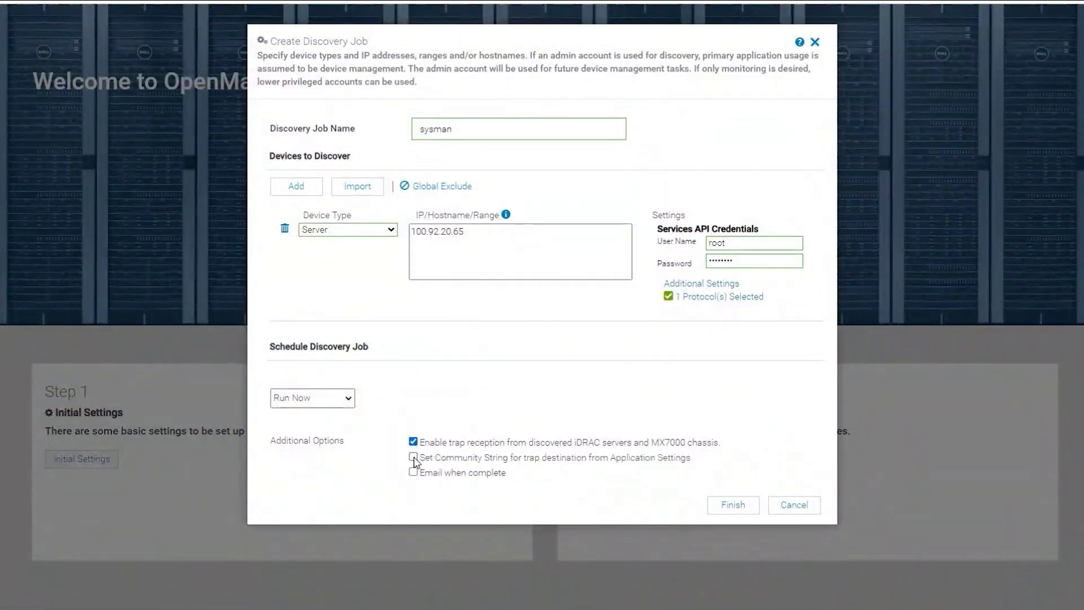
{"action": "left_click", "coordinate": [412, 456]}
{"action": "left_click", "coordinate": [733, 506]}
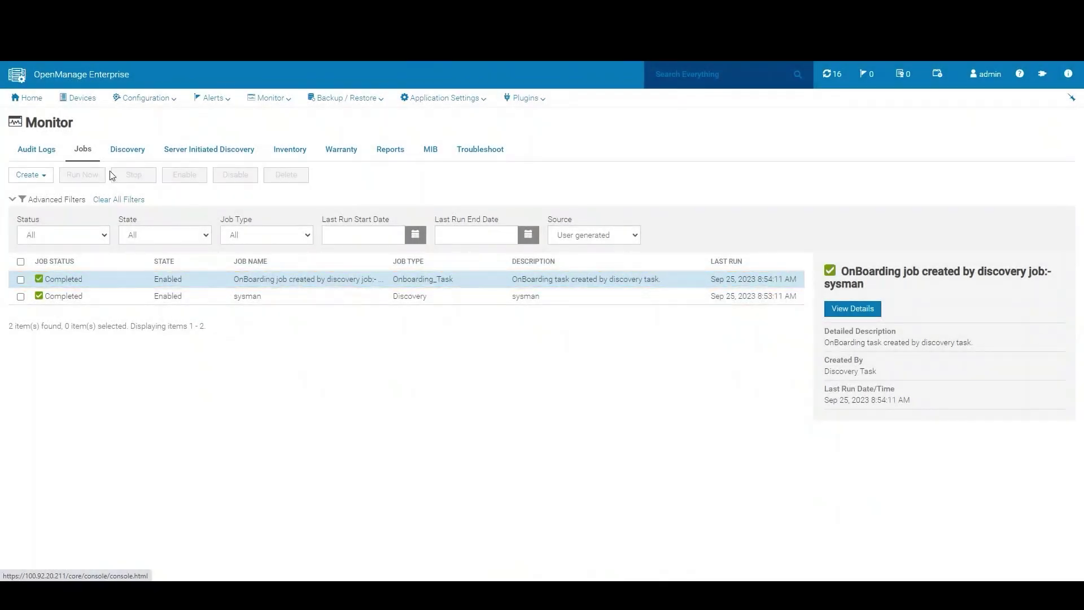
- Show All Devices to find the PowerEdge R750 at 100.92.20.65
{"action": "left_click", "coordinate": [81, 102]}
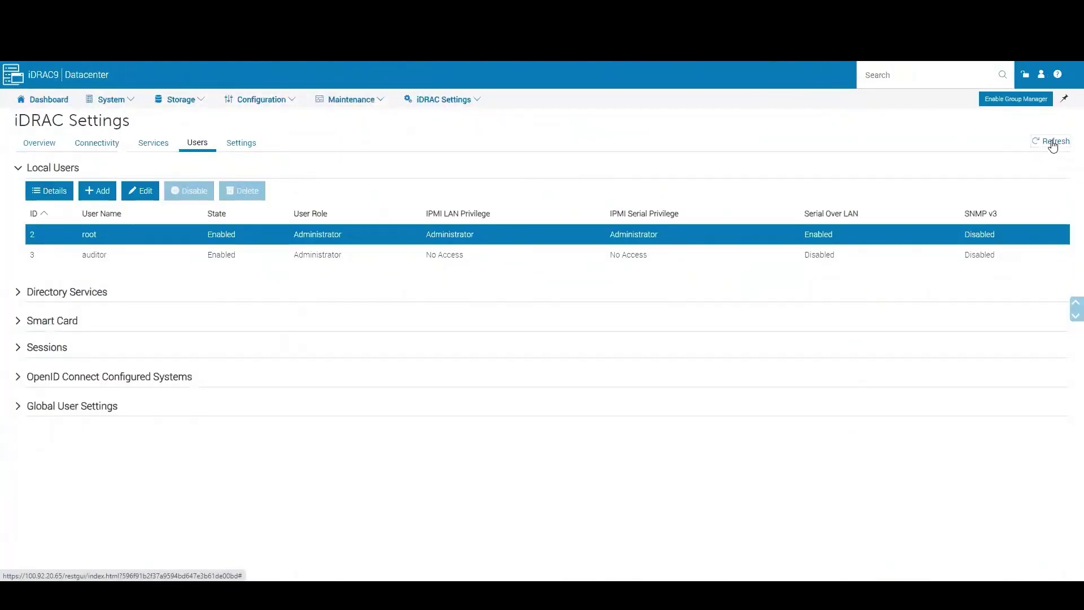
- Refresh iDRAC Users and expand Local Users to reveal the OME-created administrator, ID 4
{"action": "left_click", "coordinate": [1052, 144]}
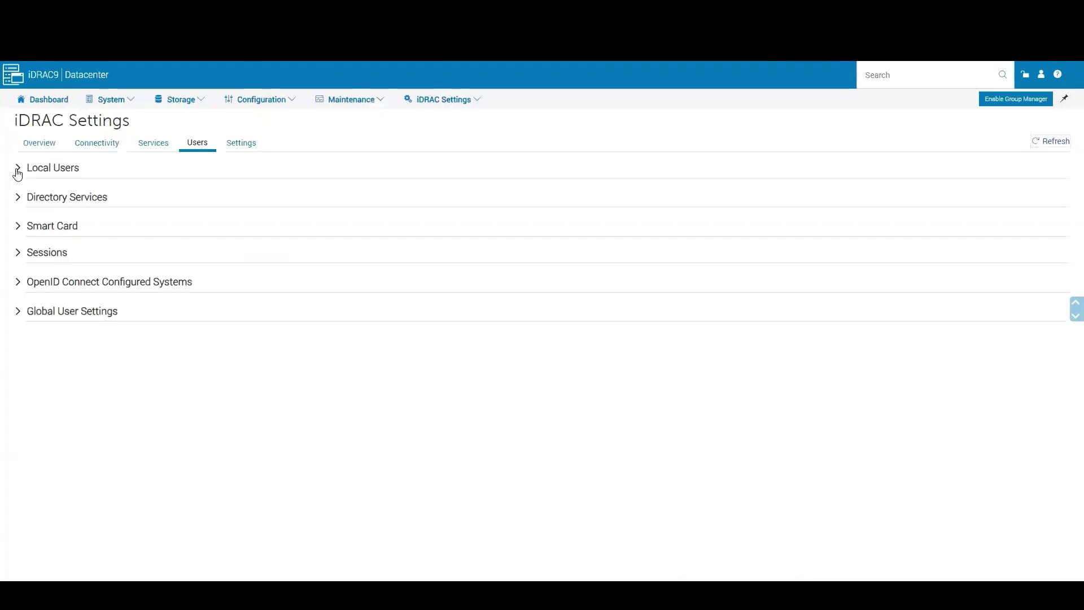
{"action": "left_click", "coordinate": [17, 169]}
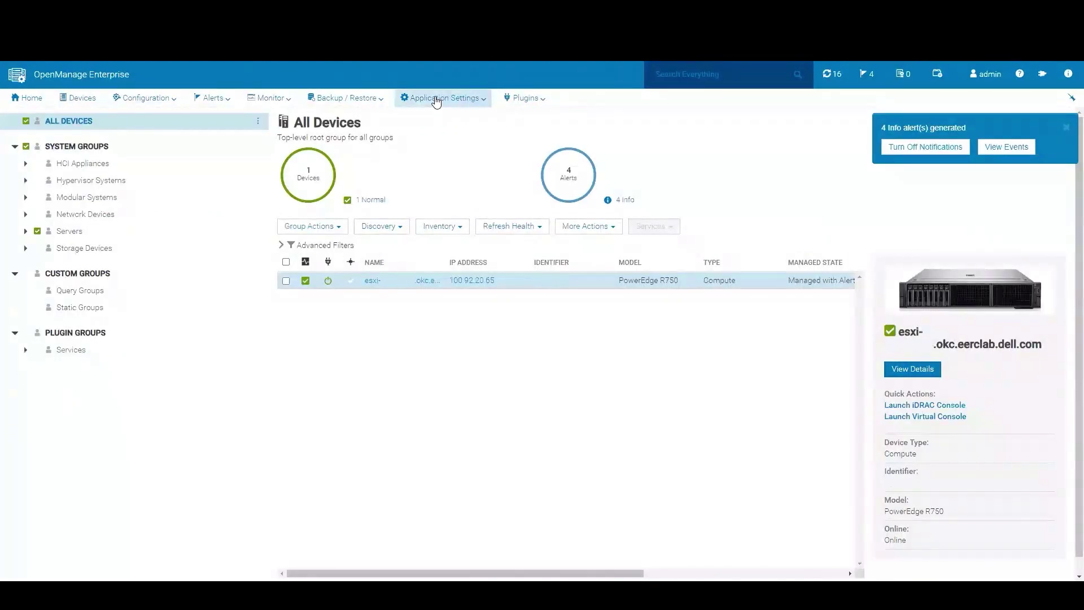
- Enable daily internal iDRAC password rotation in Console Preferences, then select External - CyberArk Integration
{"action": "left_click", "coordinate": [438, 99]}
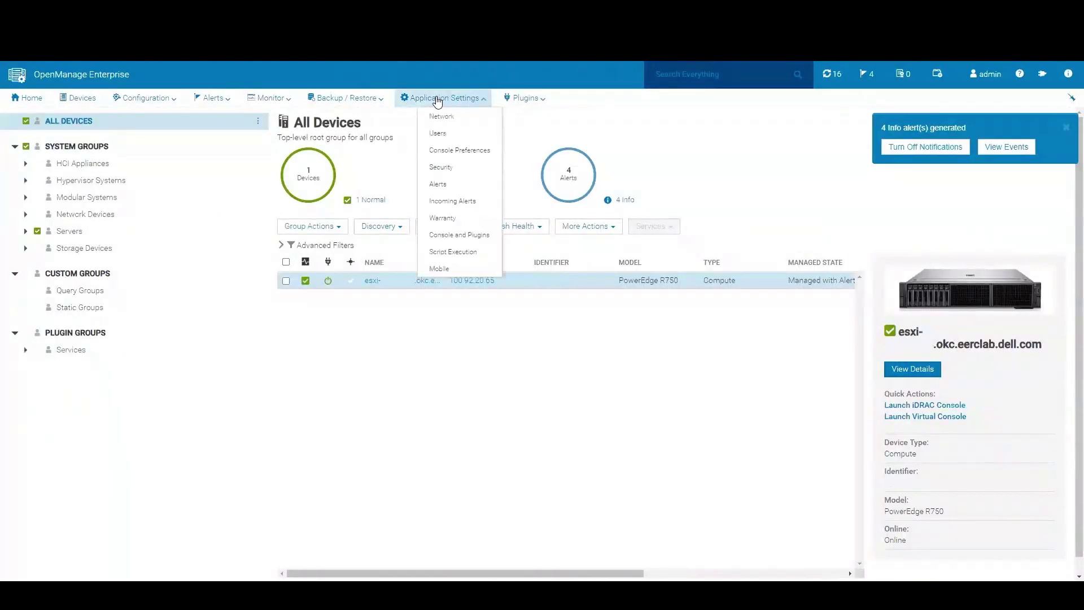
{"action": "left_click", "coordinate": [452, 150]}
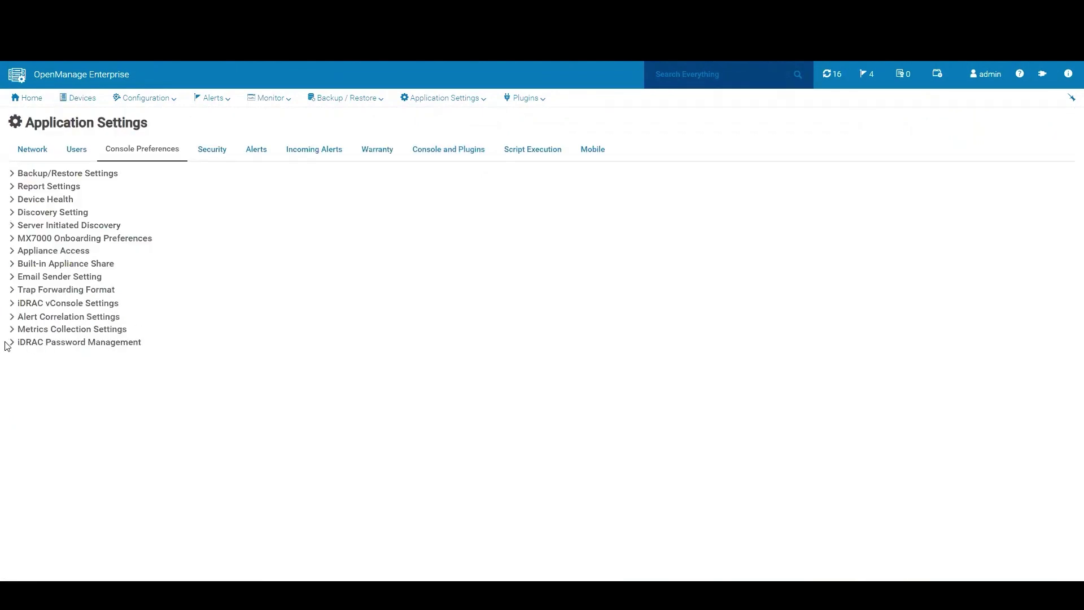
{"action": "left_click", "coordinate": [12, 344]}
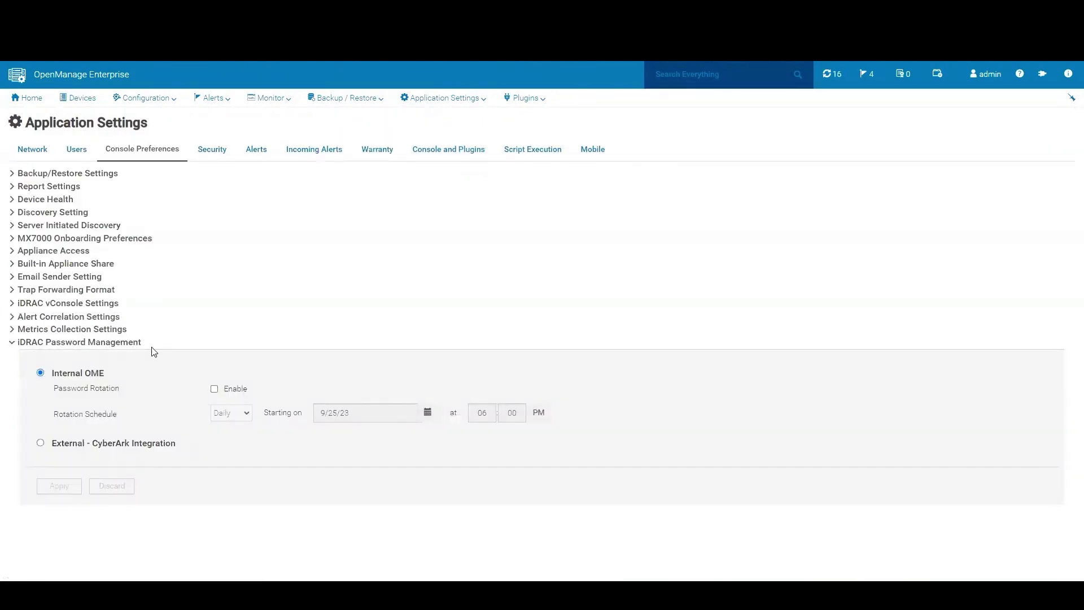
{"action": "left_click", "coordinate": [214, 390]}
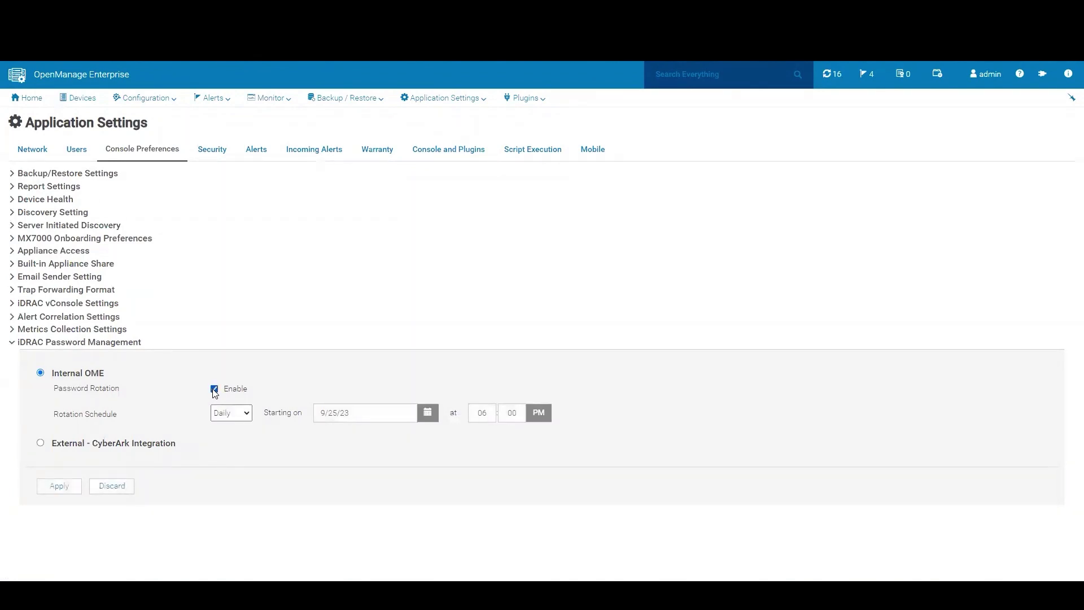
{"action": "left_click", "coordinate": [248, 416]}
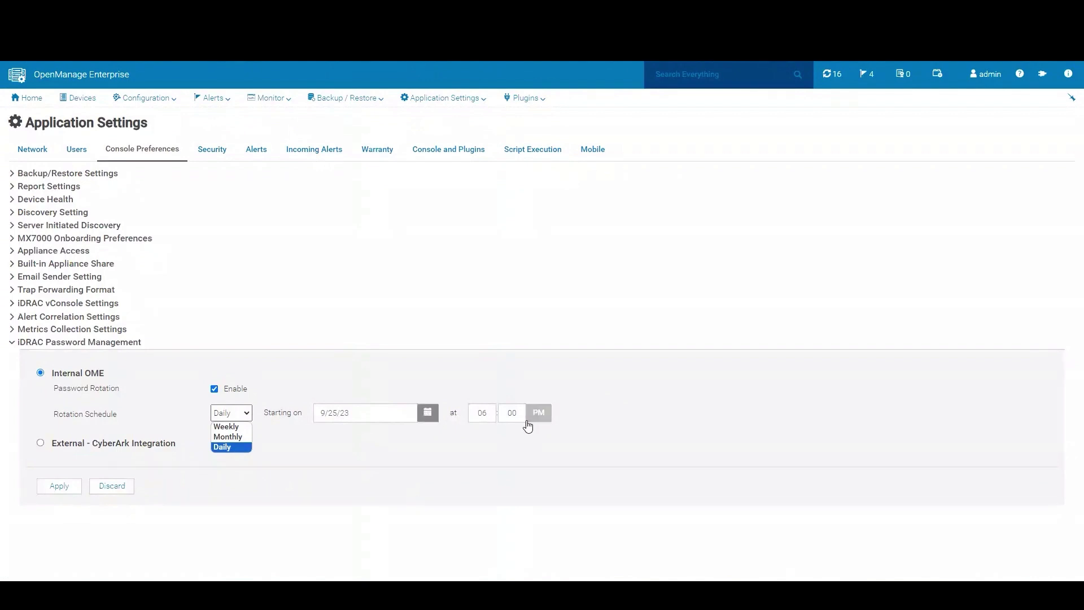
{"action": "left_click", "coordinate": [321, 381]}
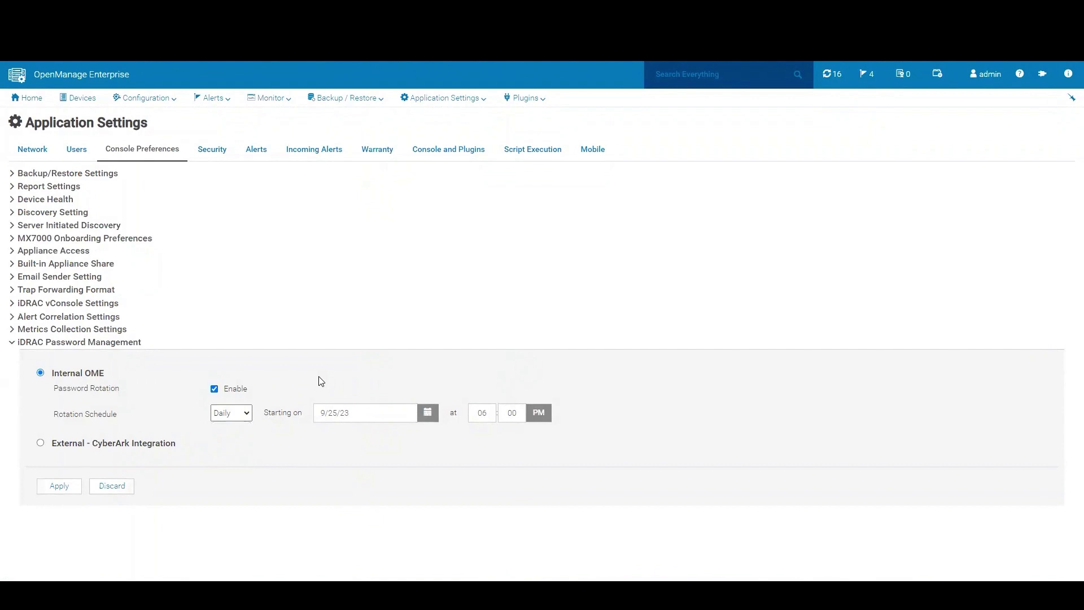
{"action": "left_click", "coordinate": [40, 442]}
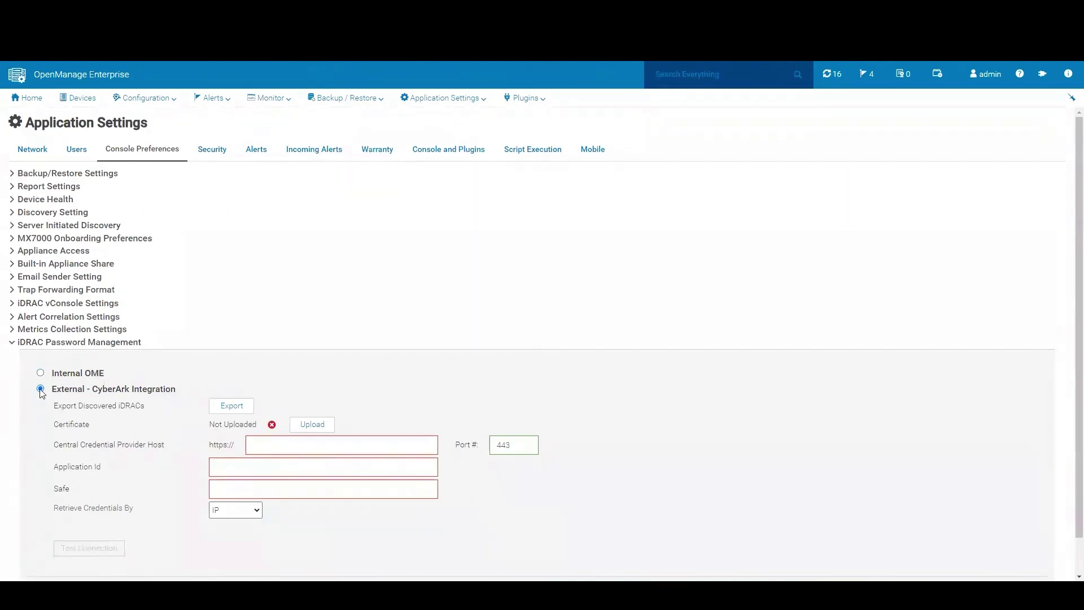
- Switch iDRAC Password Management back to Internal OME and show All Devices
{"action": "left_click", "coordinate": [41, 372]}
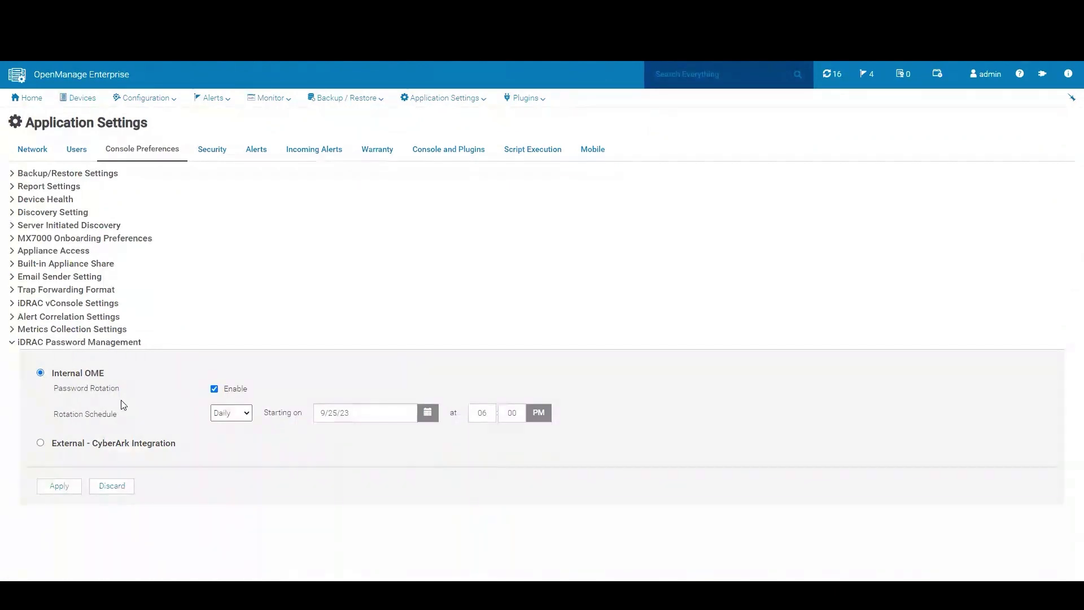
{"action": "left_click", "coordinate": [79, 98]}
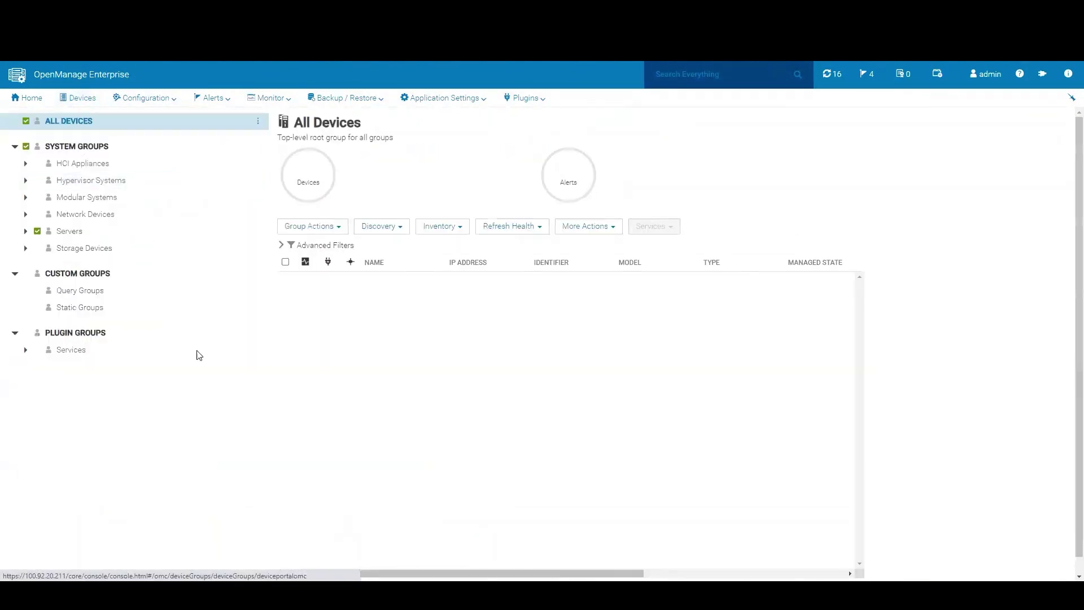